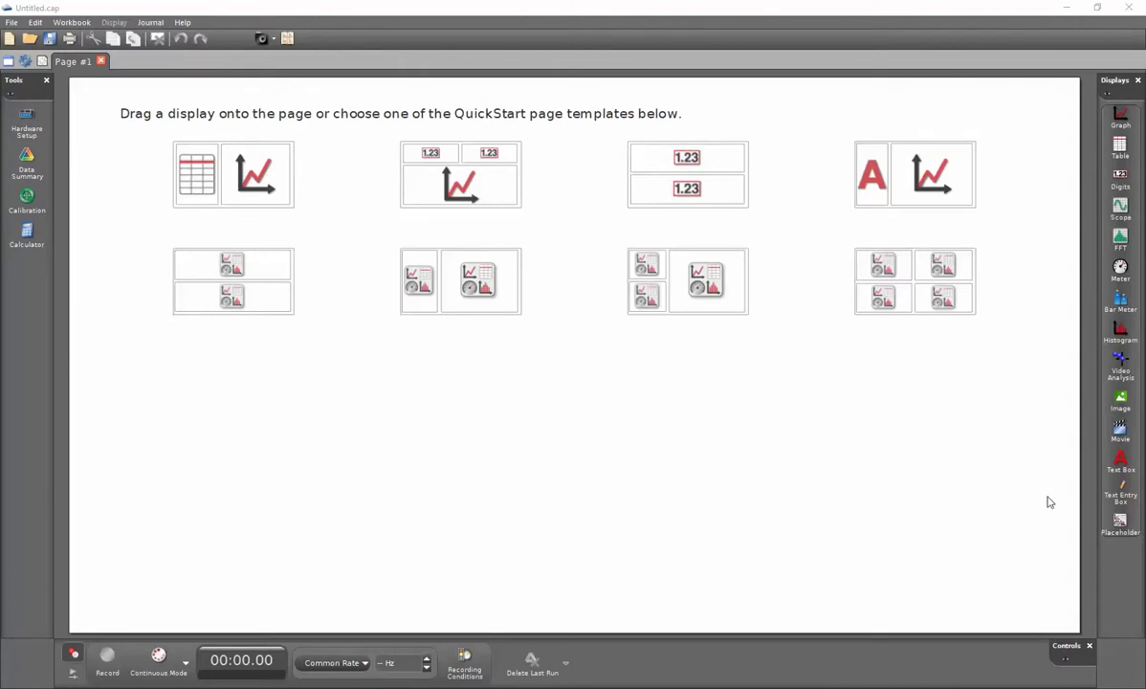
Step: Add a Video Analysis display and load collision movie.mp4 from the Desktop into it
double_click(1121, 361)
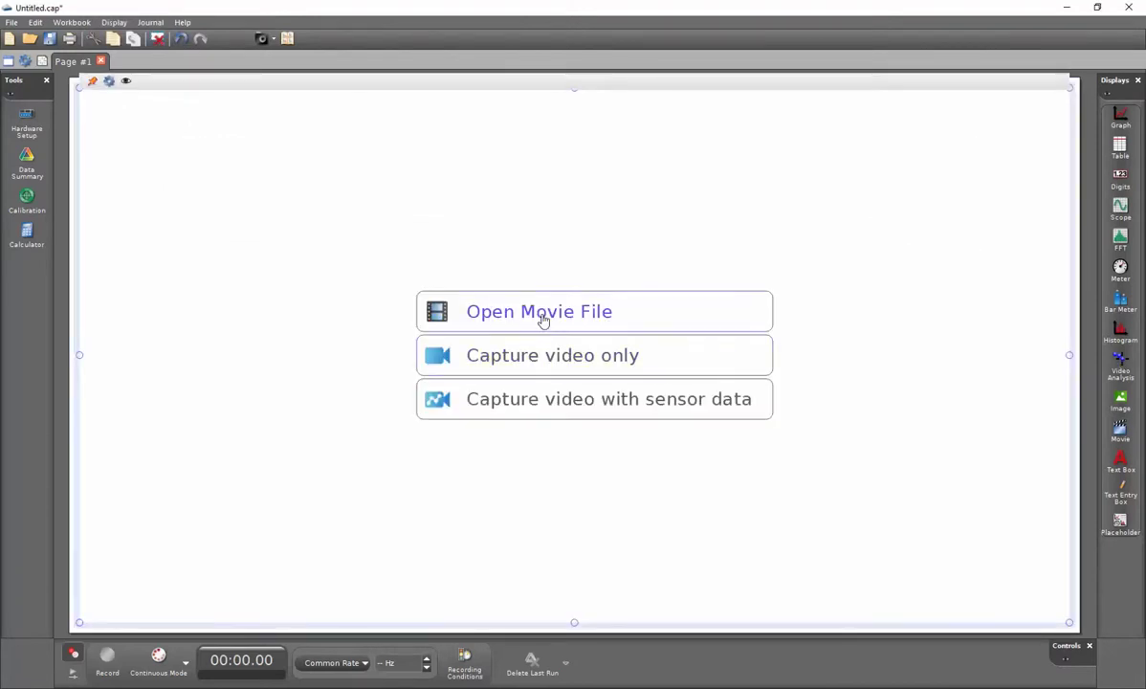
left_click(542, 320)
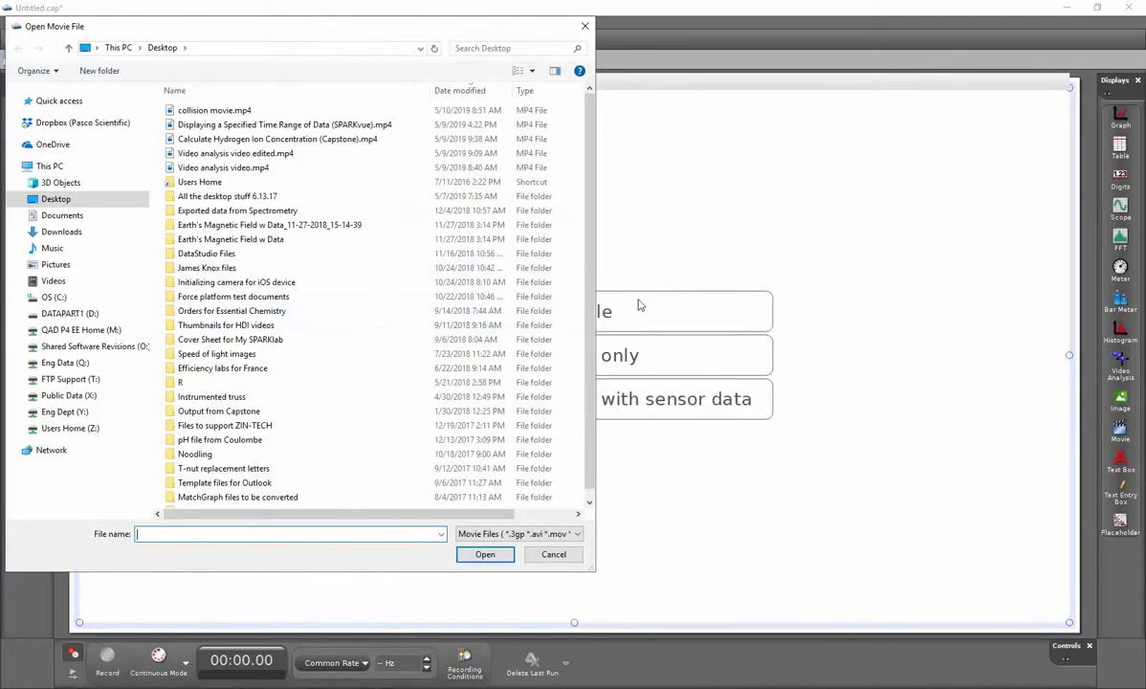
left_click(218, 111)
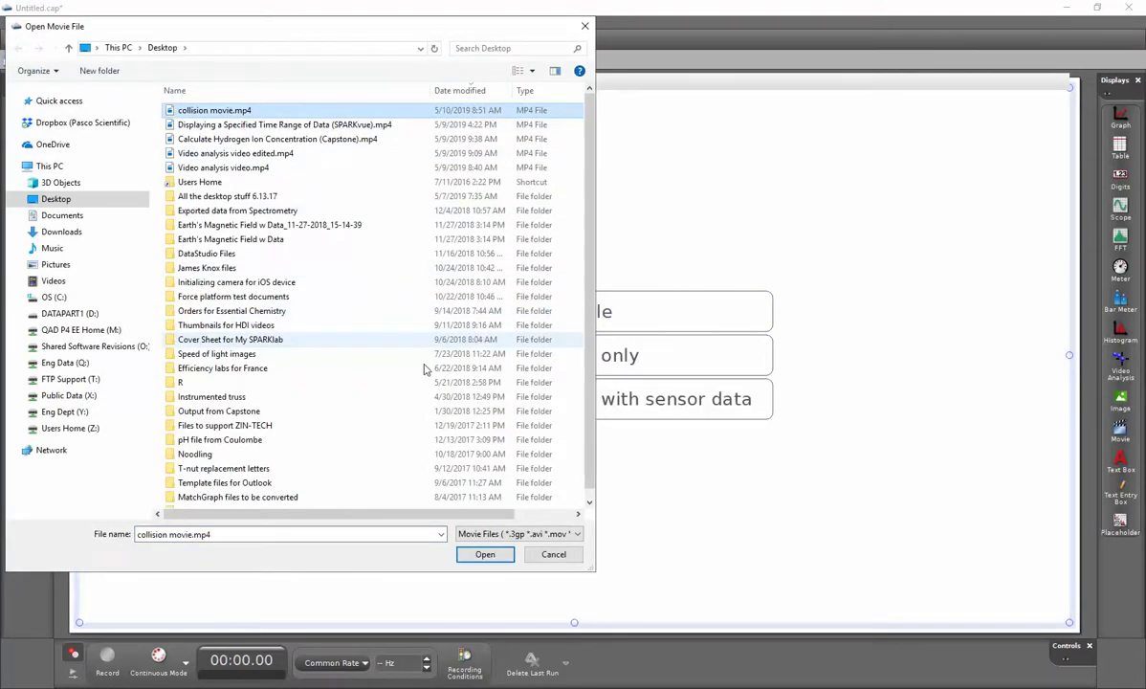
left_click(484, 555)
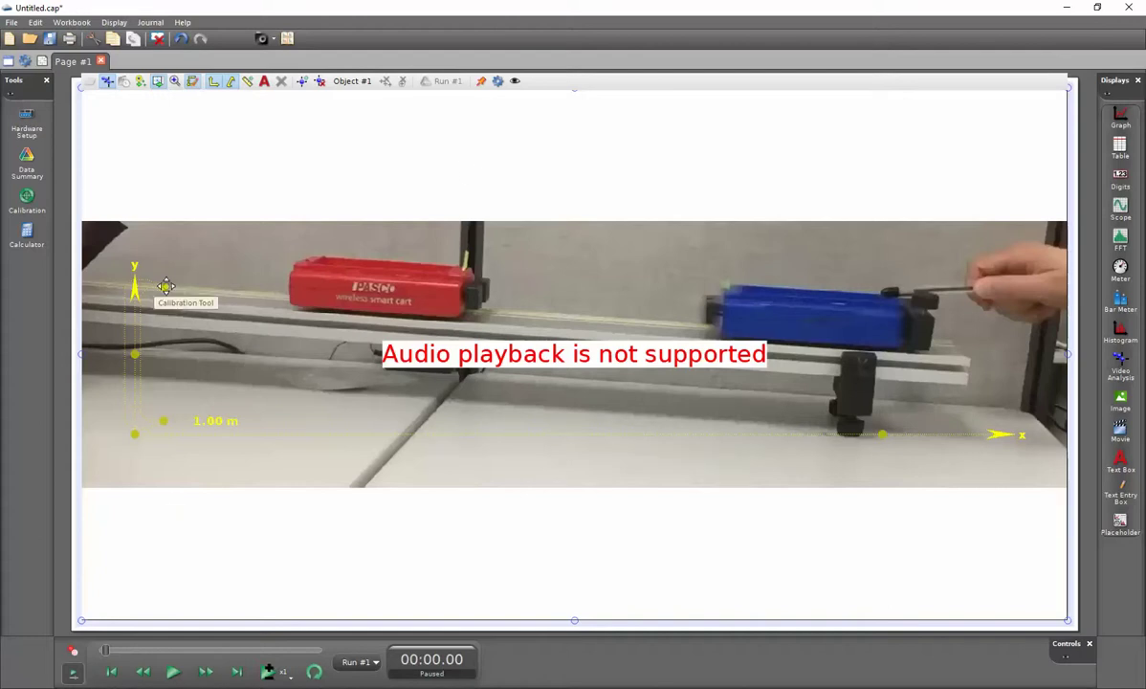
Step: Stretch the calibration ruler across the red cart and set its length to 0.167 m
left_click_drag(163, 289, 293, 266)
left_click_drag(161, 414, 464, 281)
left_click(463, 259)
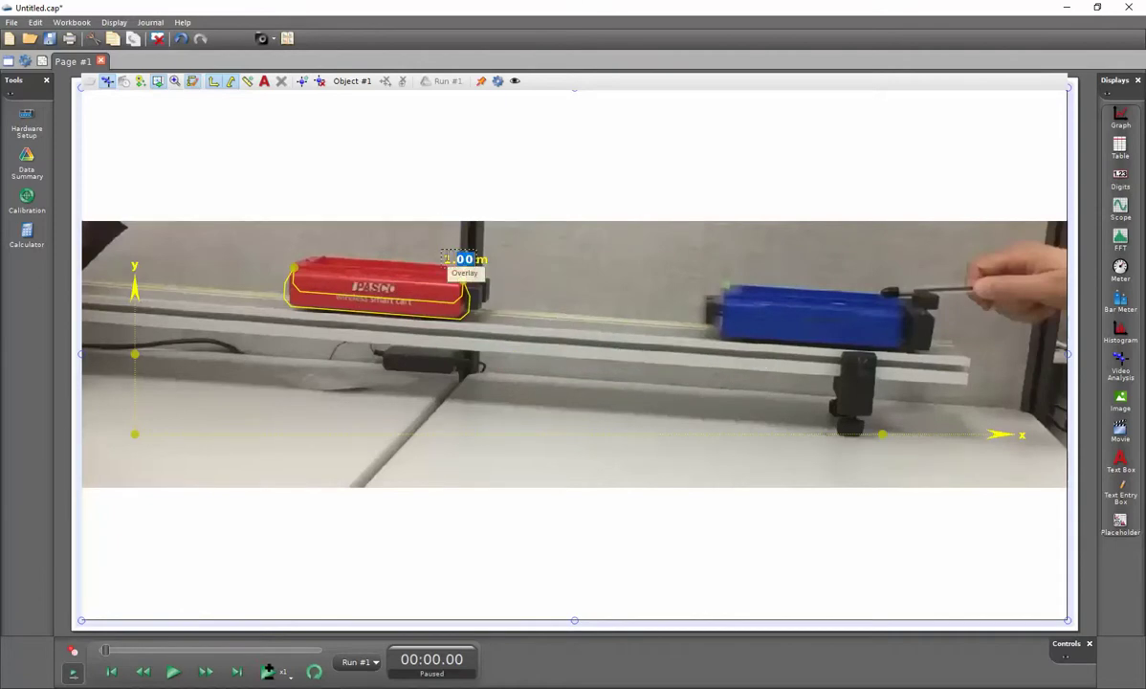
double_click(459, 259)
type("0.167")
key("Return")
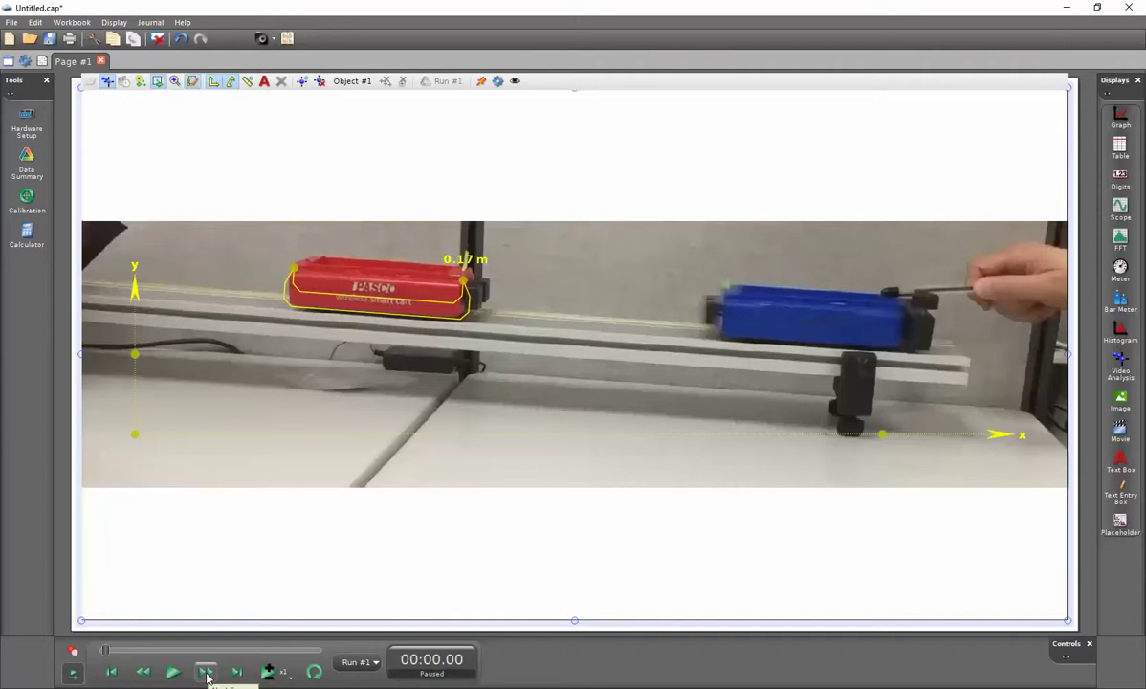
Step: Step the video forward frame by frame, then back two frames to 00:01.46
left_click(206, 673)
left_click(207, 673)
left_click(207, 673)
left_click(206, 673)
left_click(207, 674)
left_click(206, 673)
left_click(207, 673)
left_click(206, 673)
left_click(206, 674)
left_click(206, 674)
left_click(206, 673)
left_click(207, 673)
left_click(206, 674)
left_click(206, 673)
left_click(206, 673)
left_click(207, 673)
left_click(207, 673)
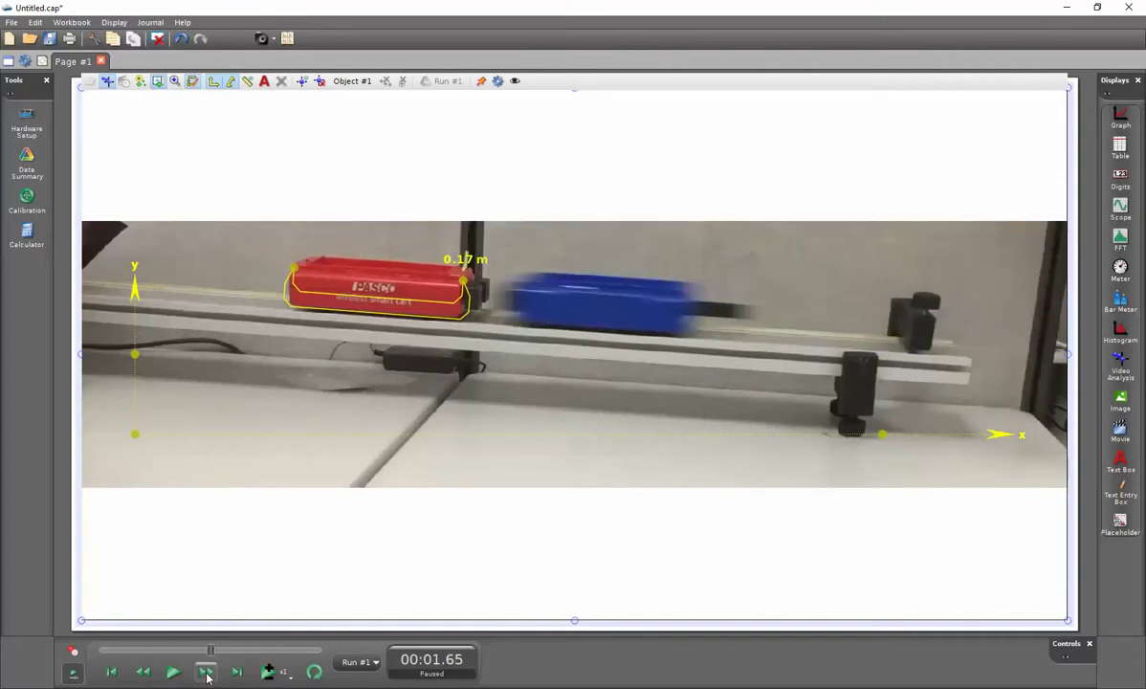
left_click(144, 672)
left_click(144, 672)
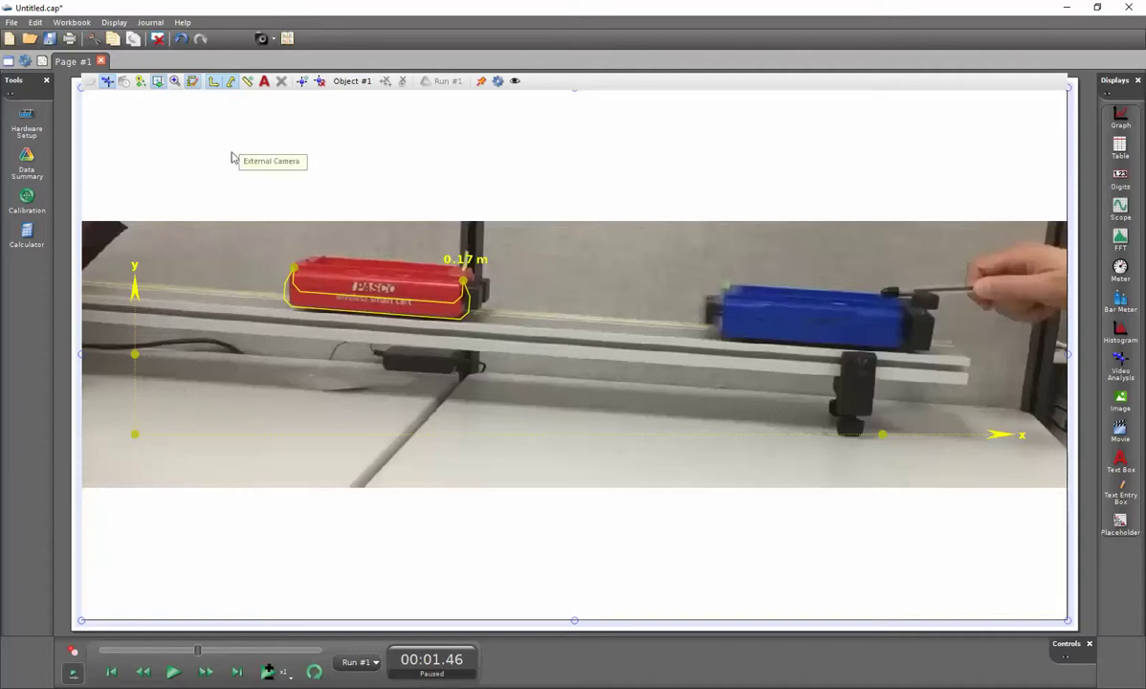
Step: In Data Summary's Video Data tab, rename Video Analysis: Object #1 to 'Blue cart'
left_click(26, 163)
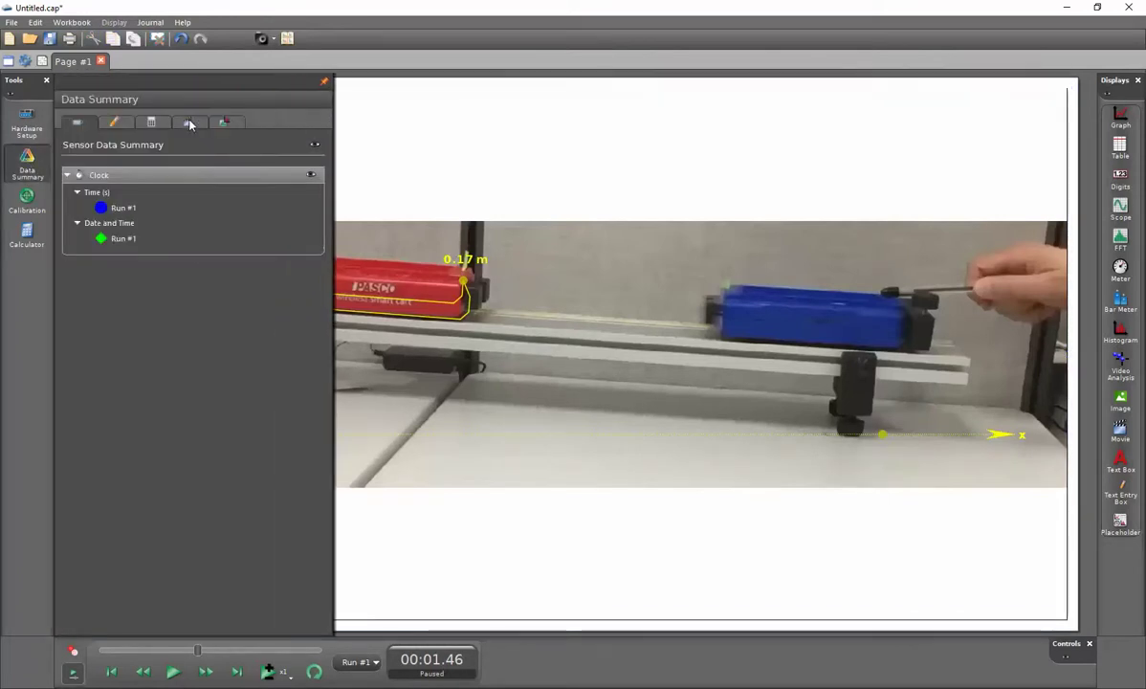
left_click(189, 124)
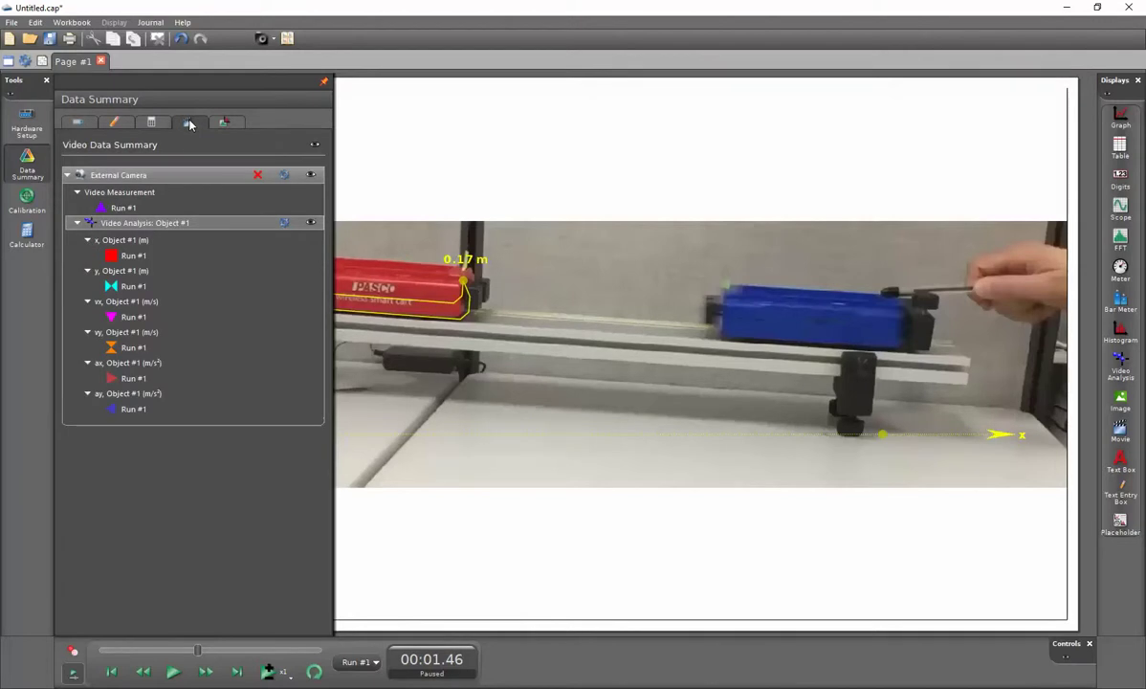
double_click(174, 223)
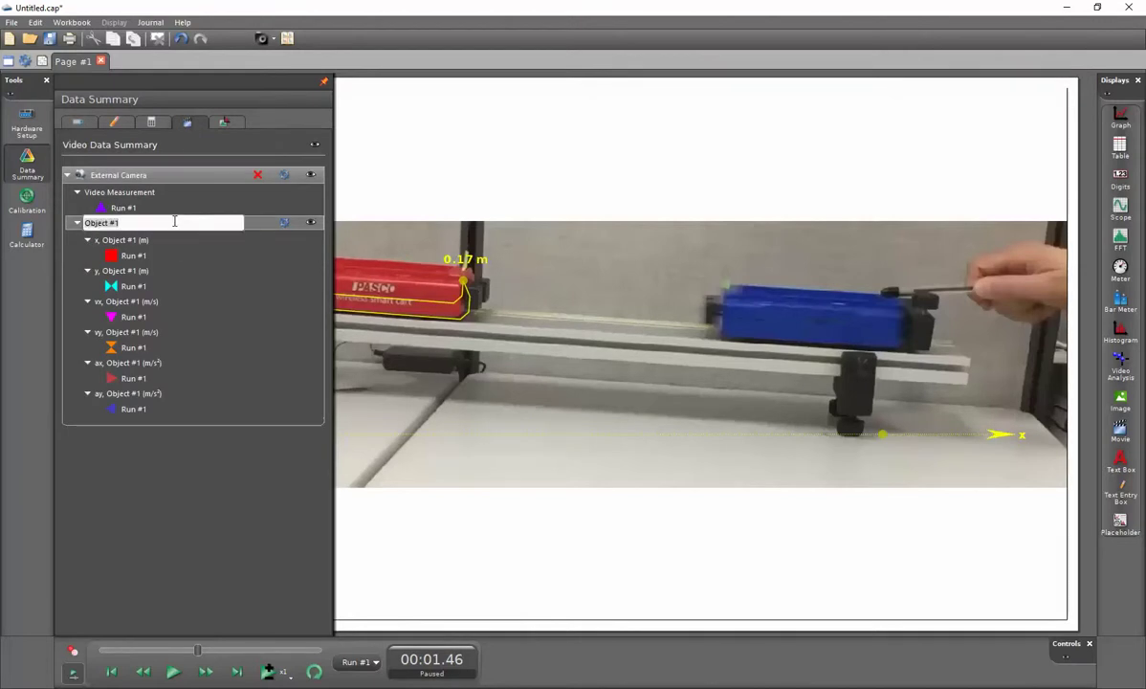
key("BackSpace")
key("BackSpace")
key("BackSpace")
key("BackSpace")
key("BackSpace")
key("BackSpace")
key("BackSpace")
key("BackSpace")
key("BackSpace")
type("Blue cart")
key("Return")
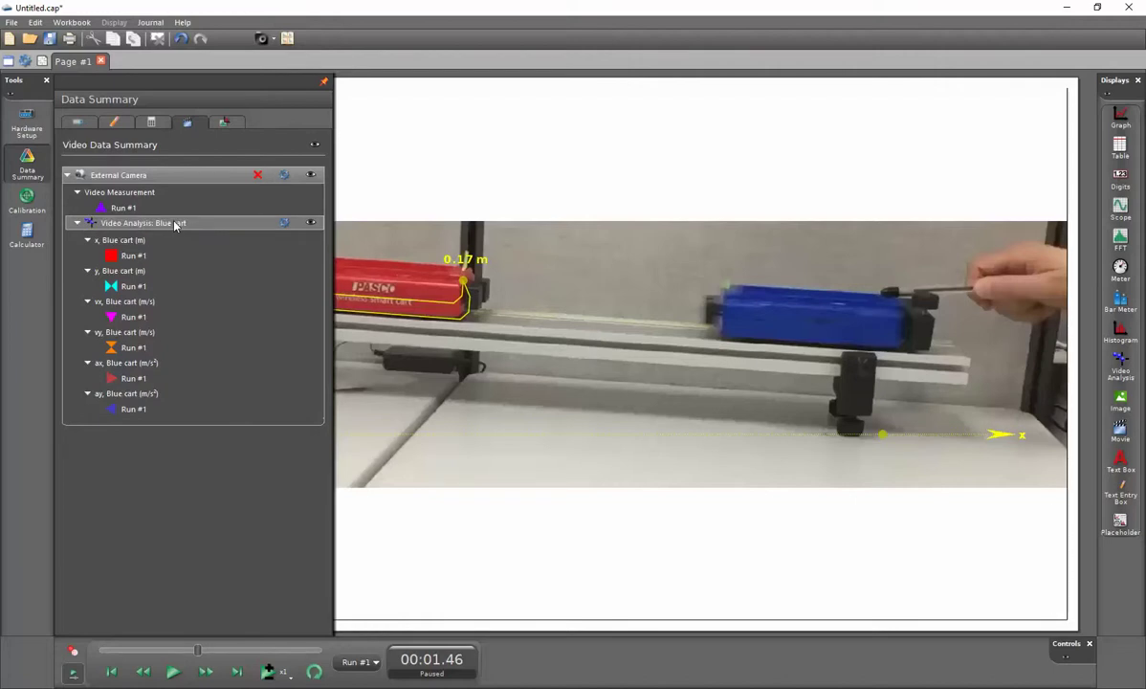
left_click(26, 164)
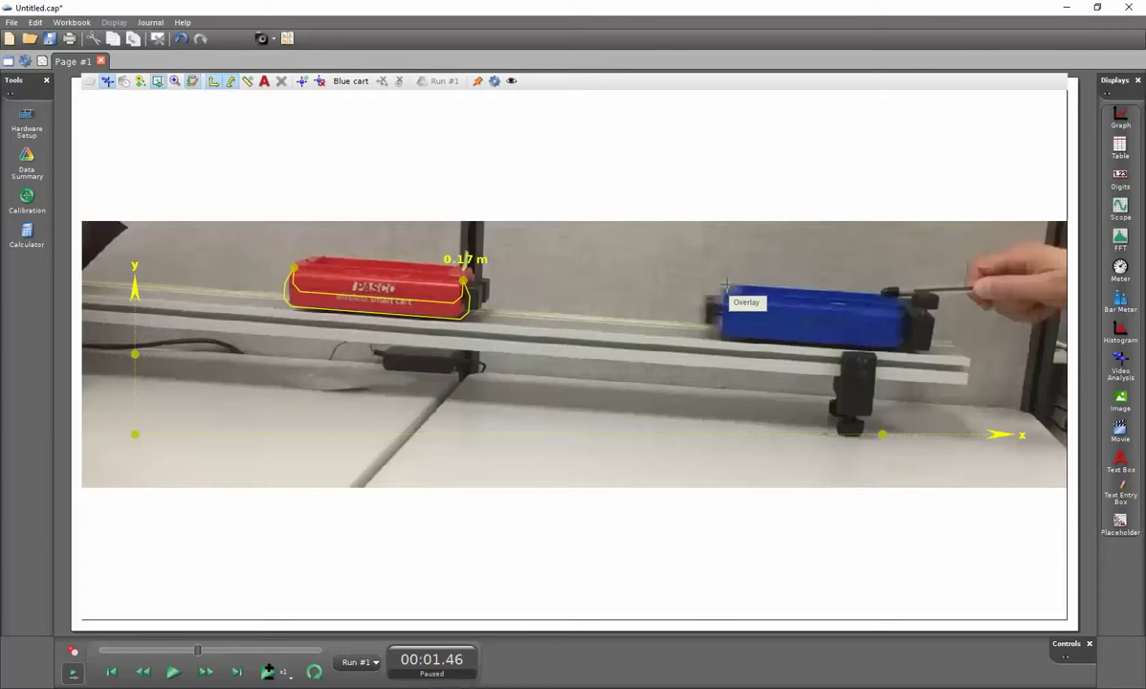
Step: Mark the blue cart's position in each of twelve successive frames through 2.63 s
left_click(726, 284)
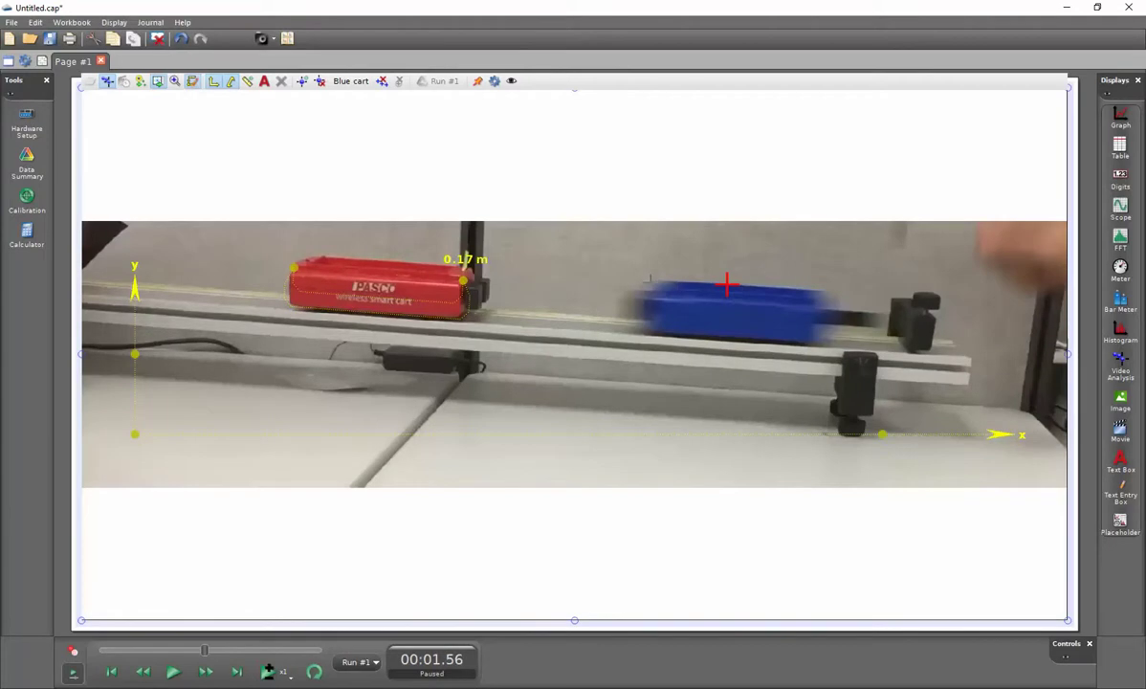
left_click(651, 281)
left_click(517, 270)
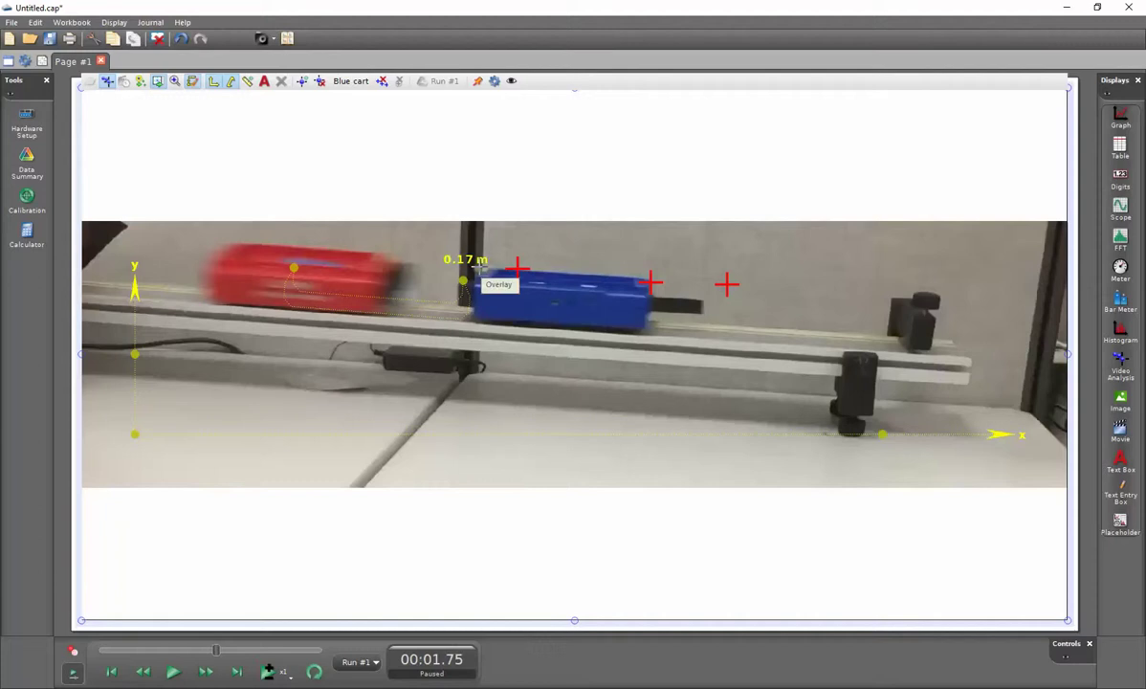
left_click(478, 270)
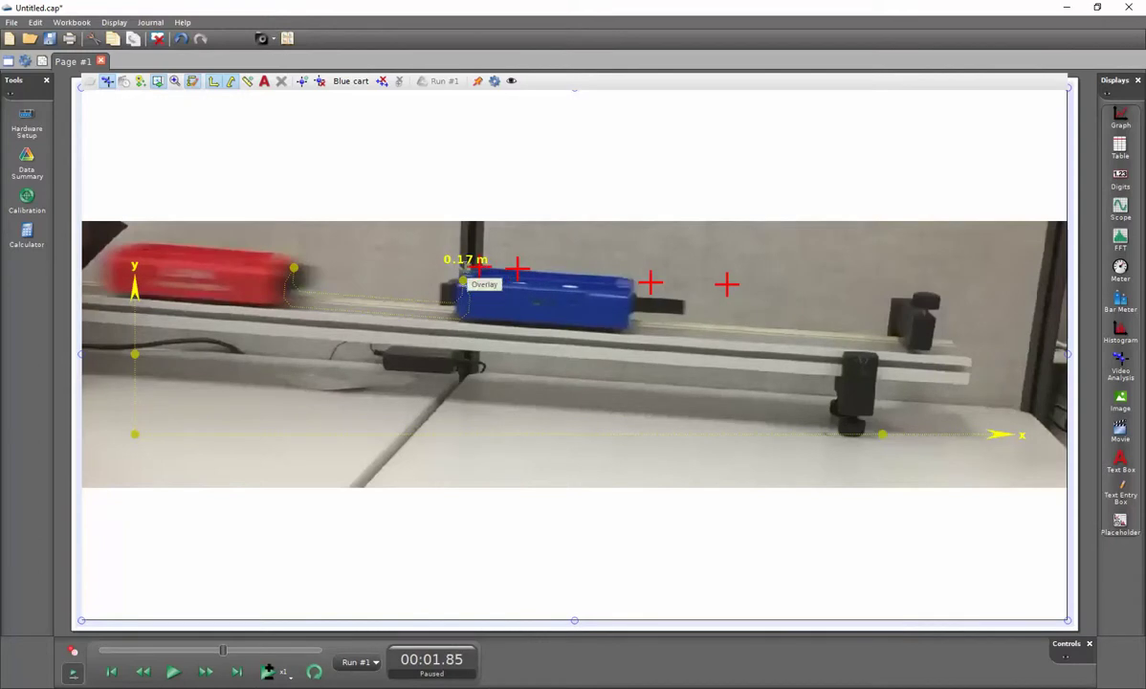
left_click(464, 271)
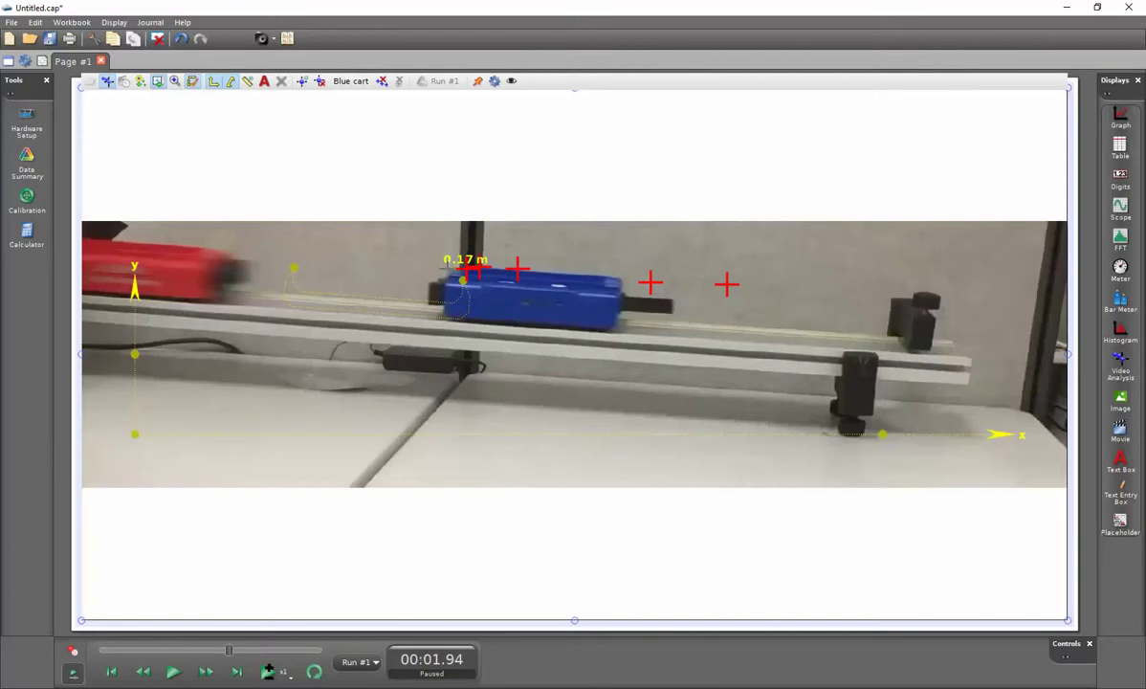
left_click(447, 273)
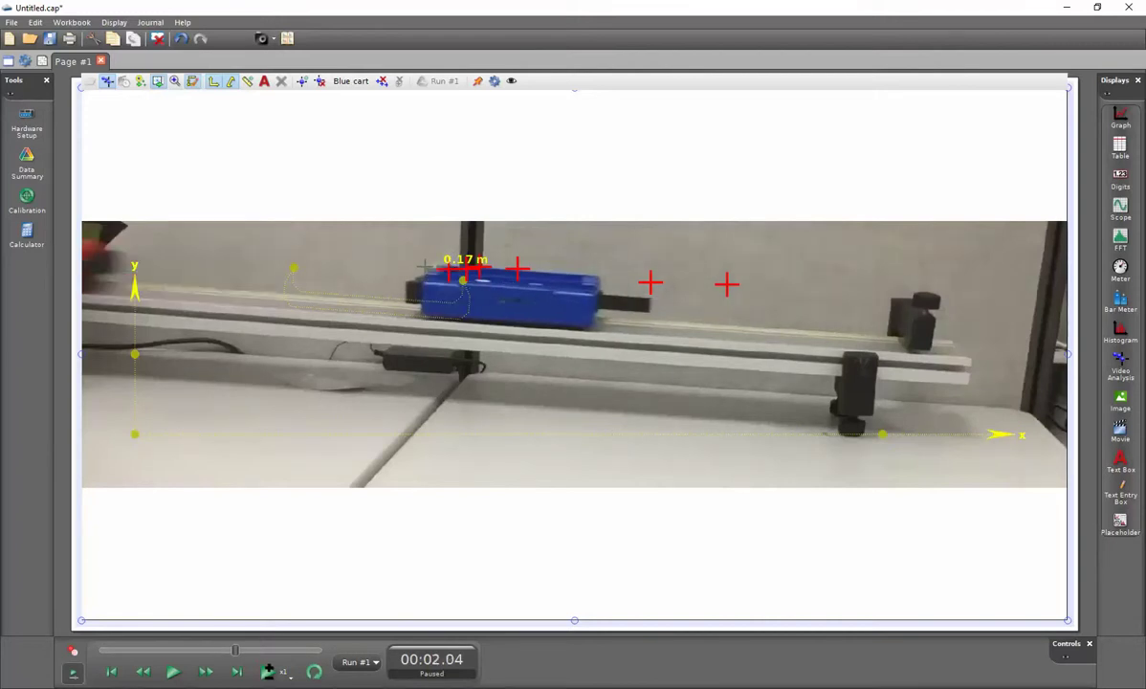
left_click(434, 265)
left_click(424, 265)
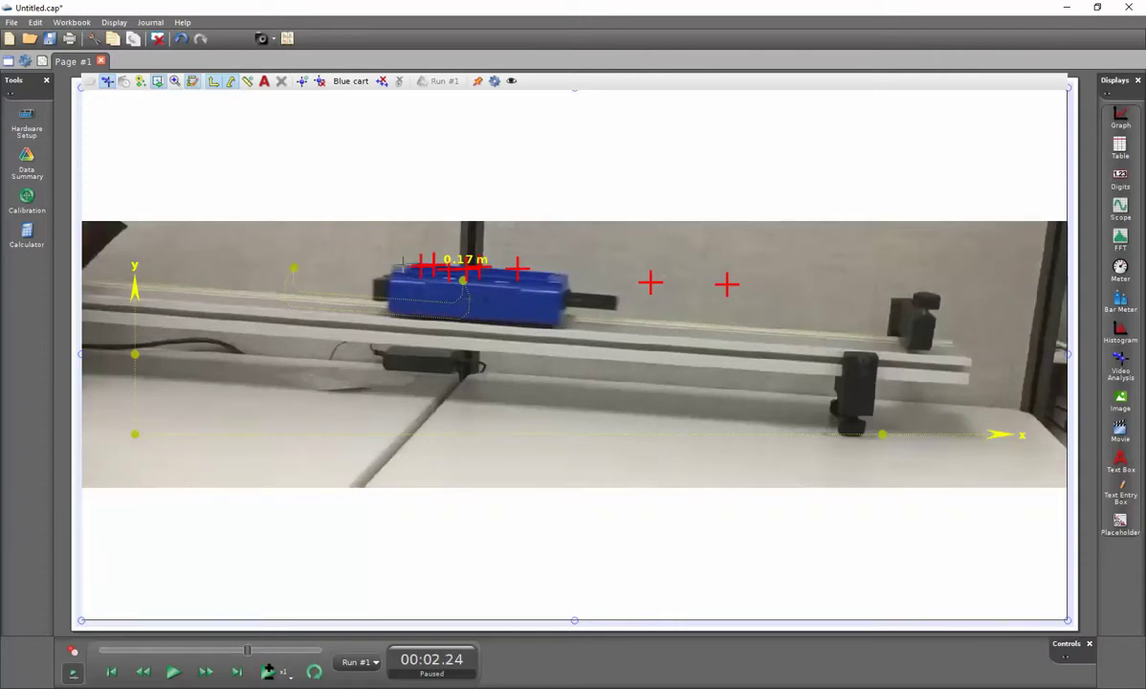
left_click(401, 263)
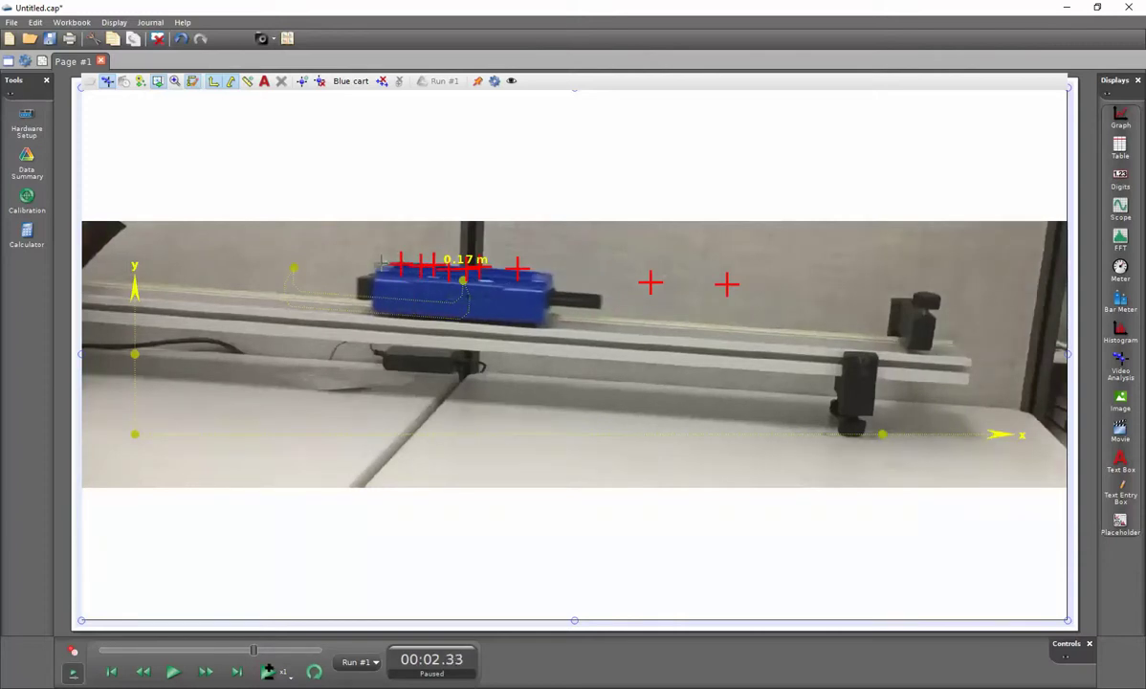
left_click(382, 261)
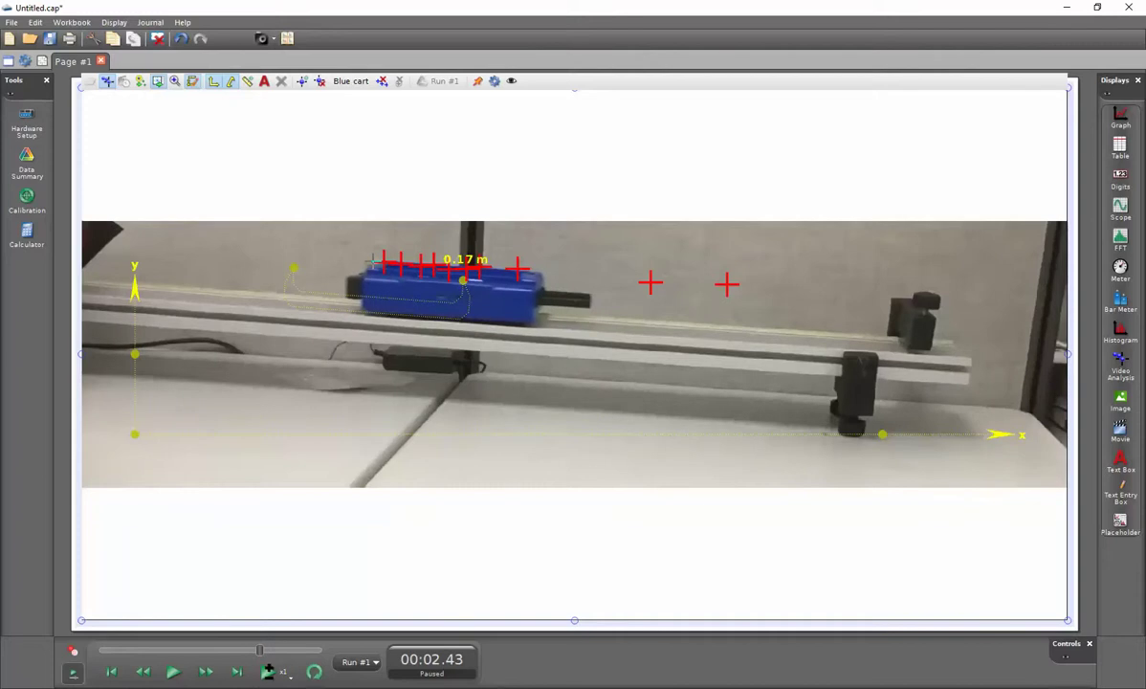
left_click(374, 261)
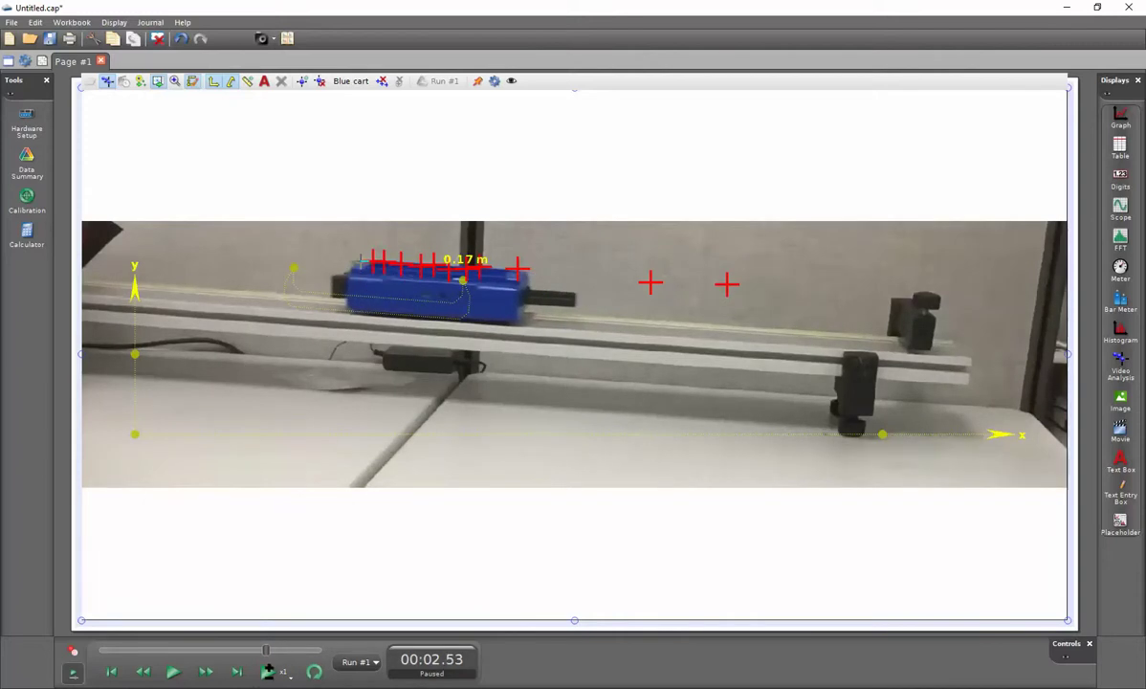
left_click(359, 261)
Step: Rewind the video to the start, then step forward nine frames and back one to 1.46 s
left_click_drag(273, 650, 105, 650)
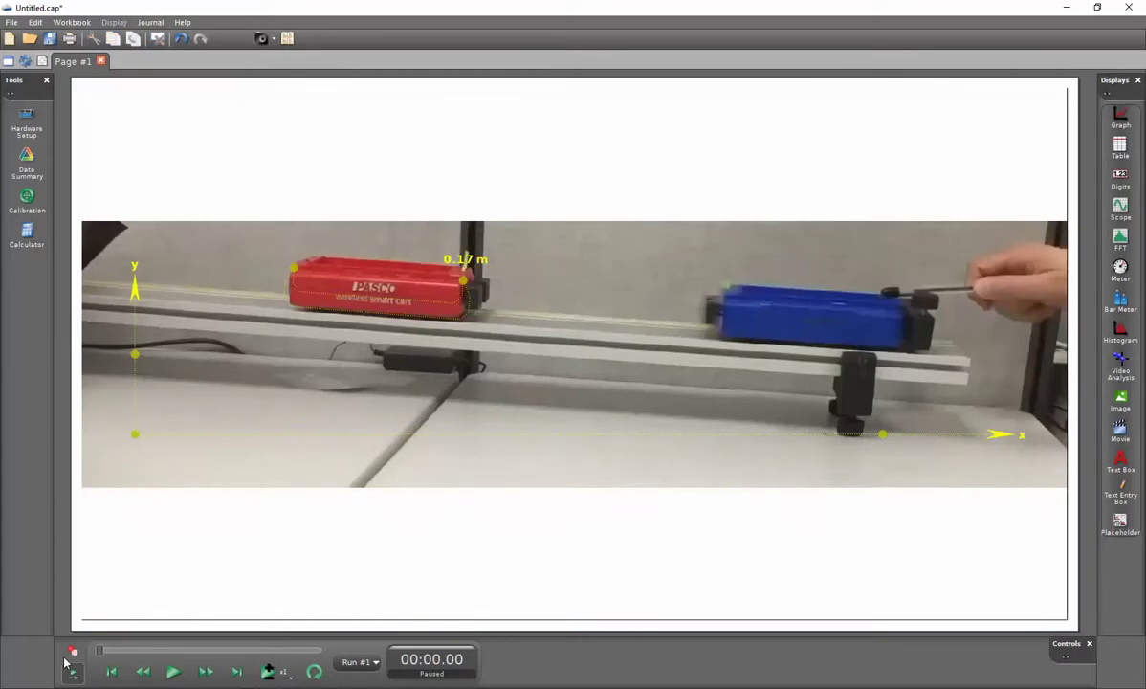
left_click(205, 674)
left_click(205, 675)
left_click(206, 675)
left_click(206, 674)
left_click(206, 675)
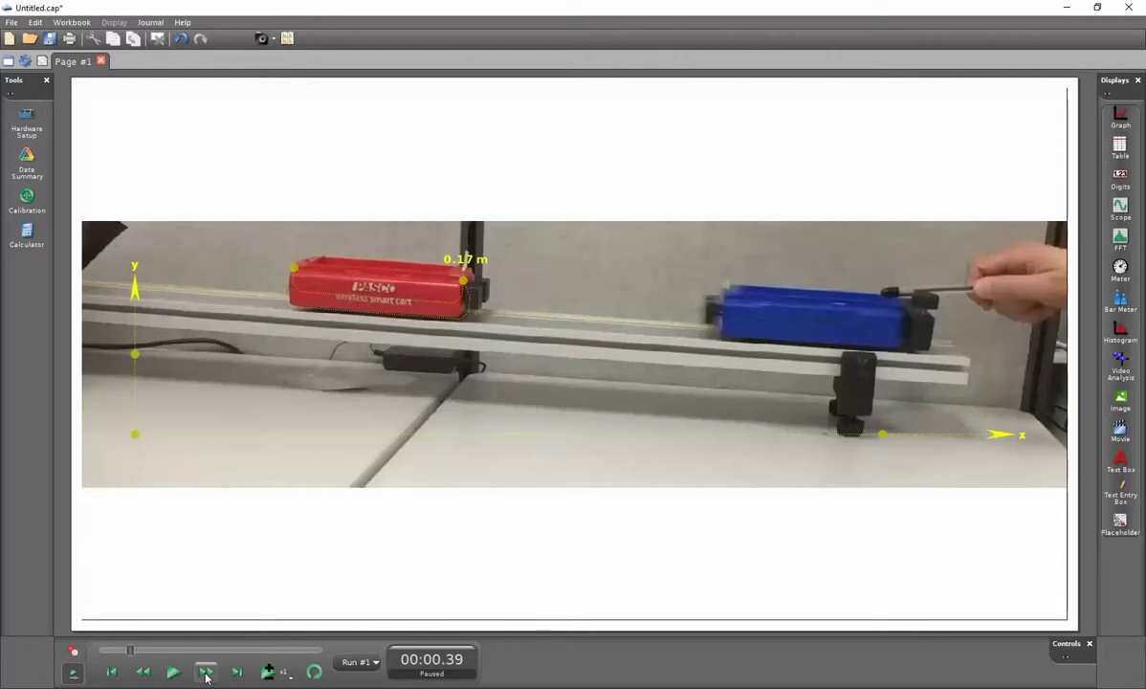
left_click(206, 674)
left_click(206, 674)
left_click(206, 674)
left_click(206, 674)
left_click(143, 673)
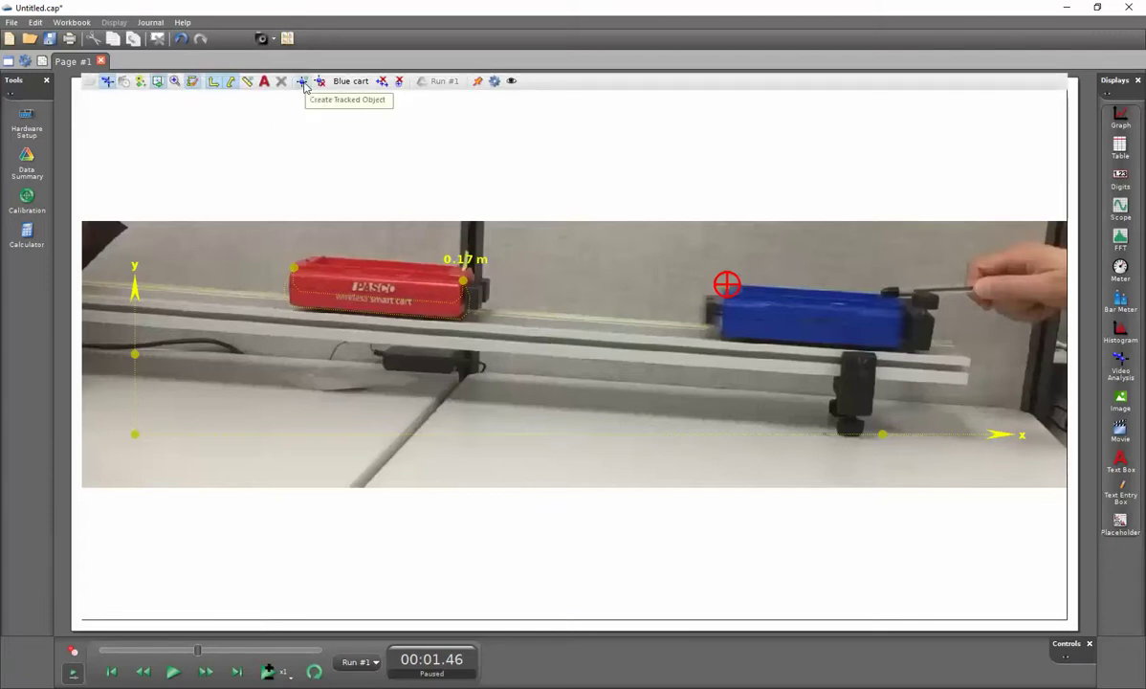
Step: Create a second tracked object and rename Object #2 to 'Red Cart' in Data Summary
left_click(304, 83)
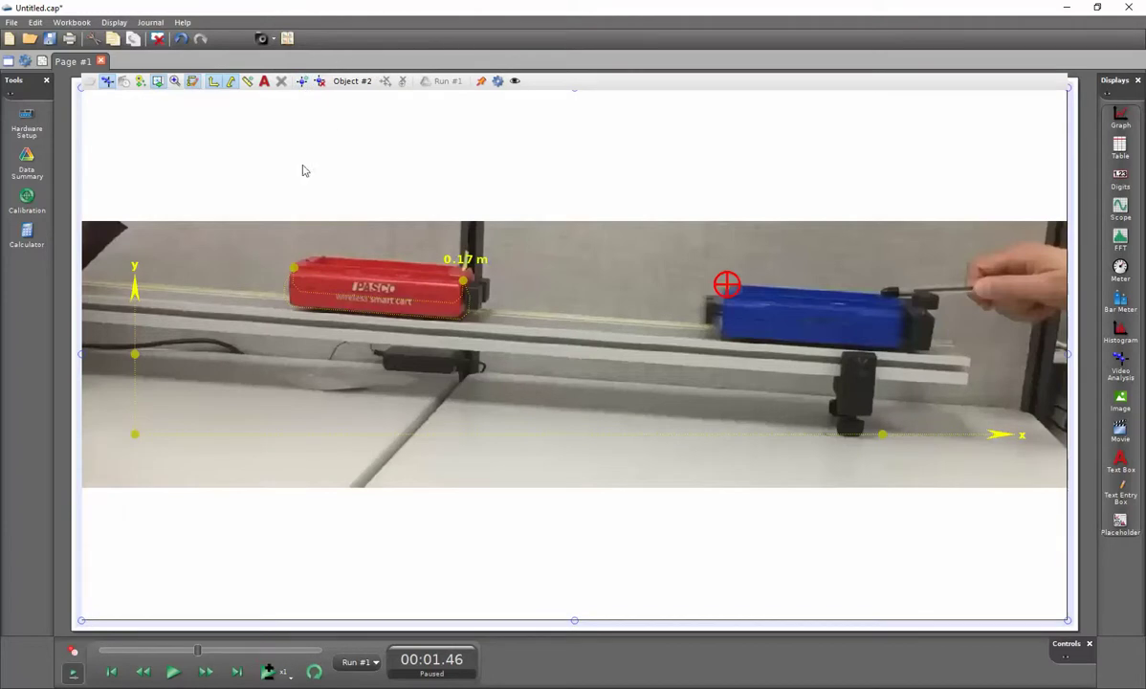
left_click(26, 162)
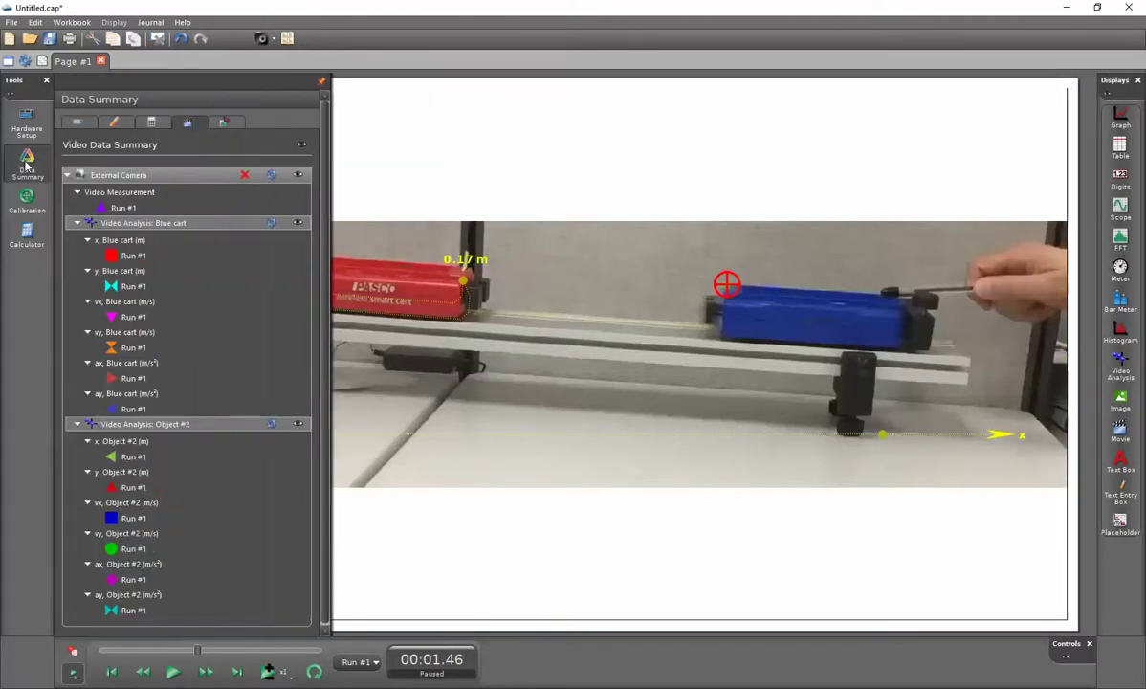
double_click(167, 422)
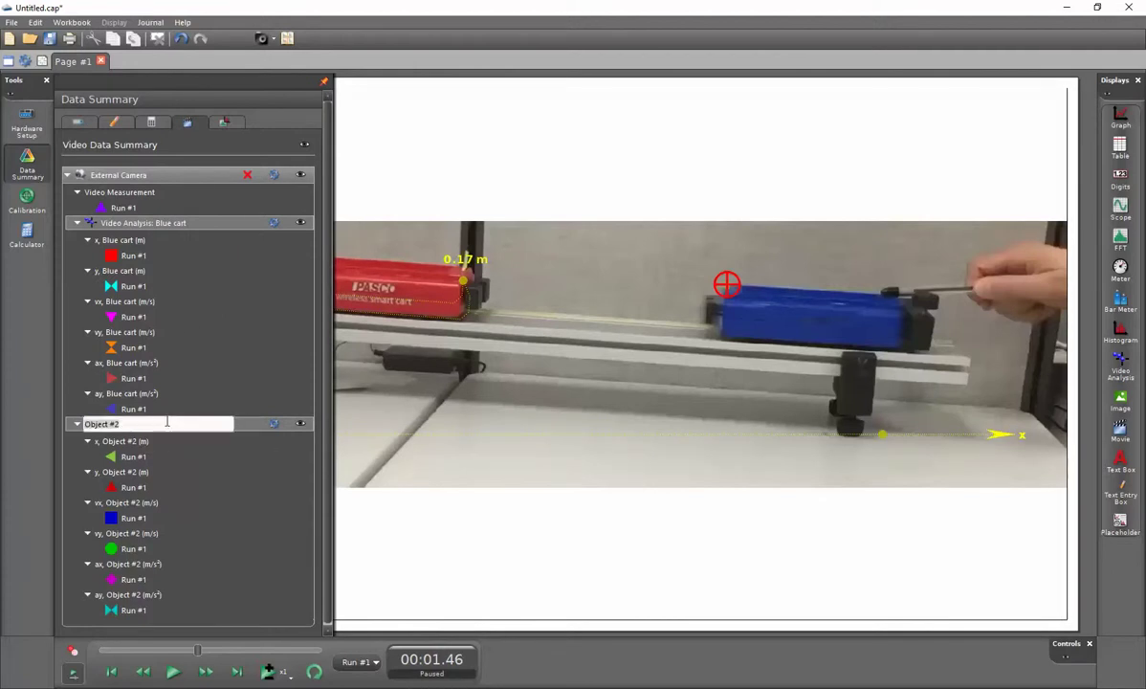
type("Red Cart")
key("Return")
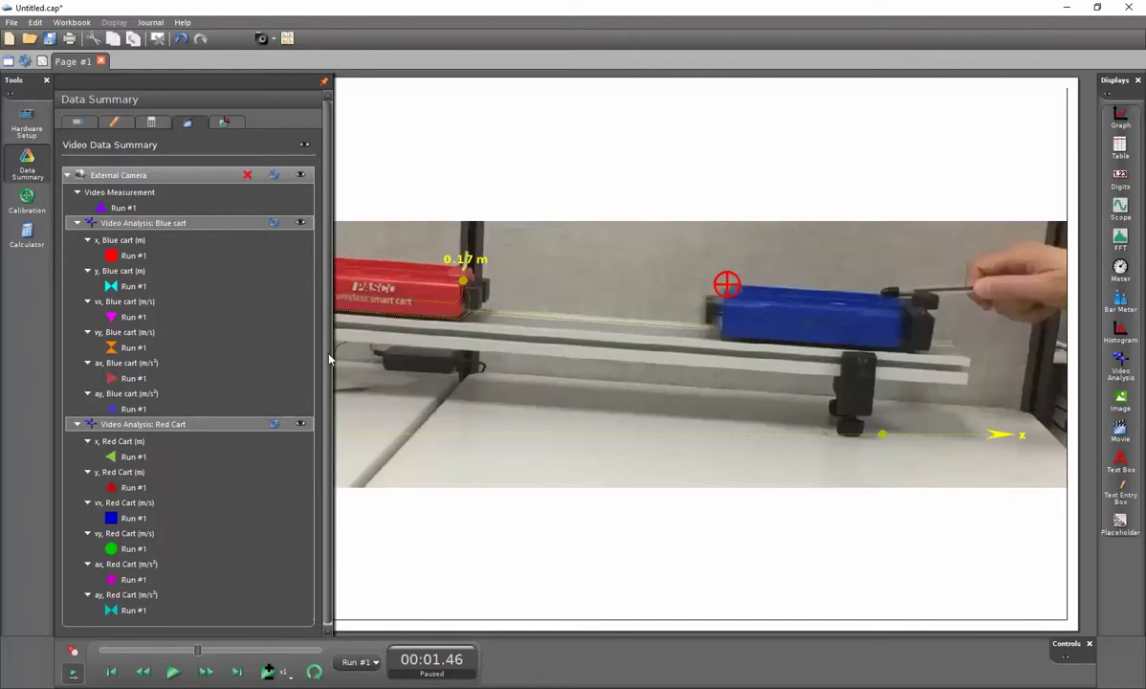
left_click(28, 169)
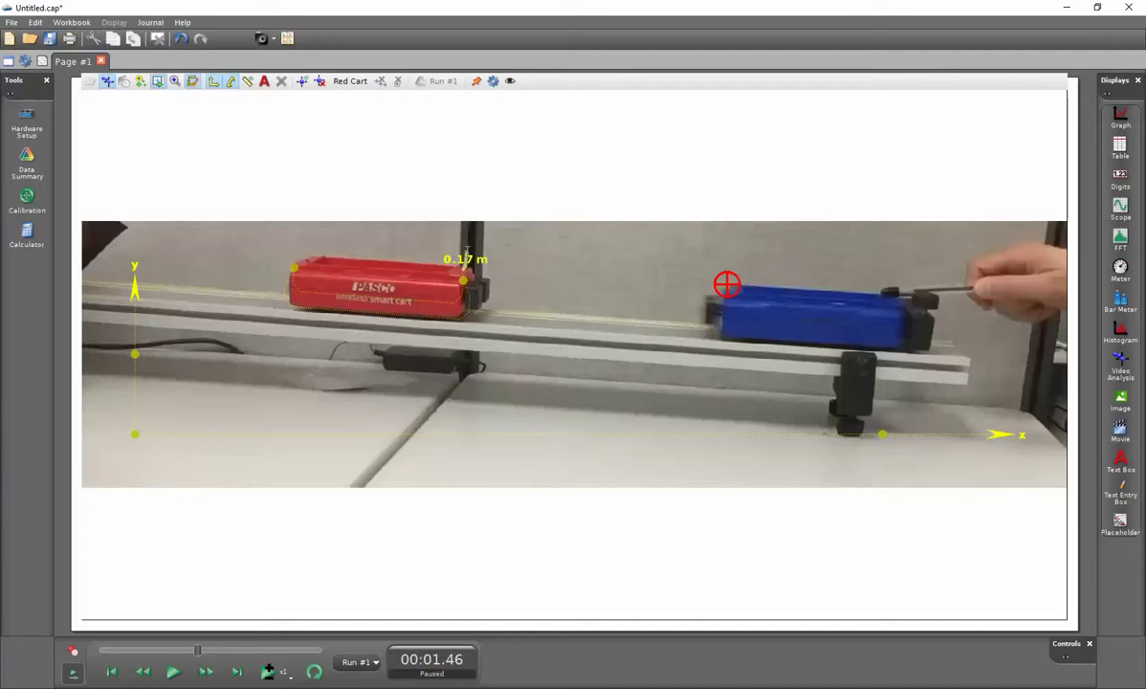
Step: Mark the red cart's position in each frame from 1.56 s to 2.14 s
left_click(466, 247)
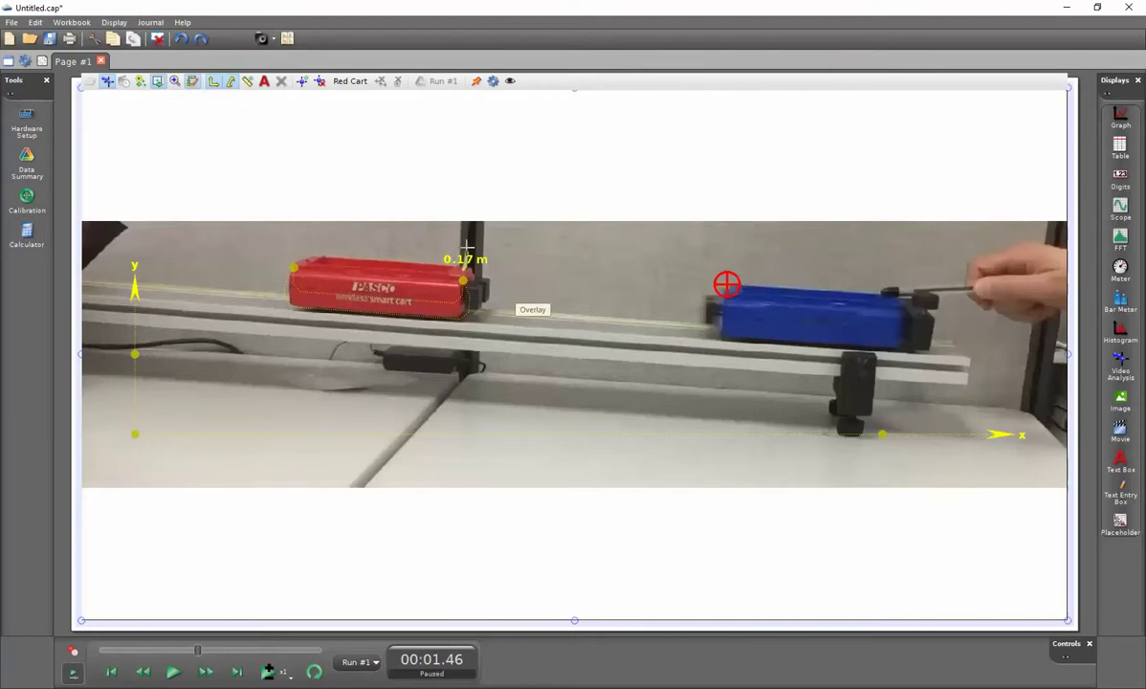
left_click(466, 247)
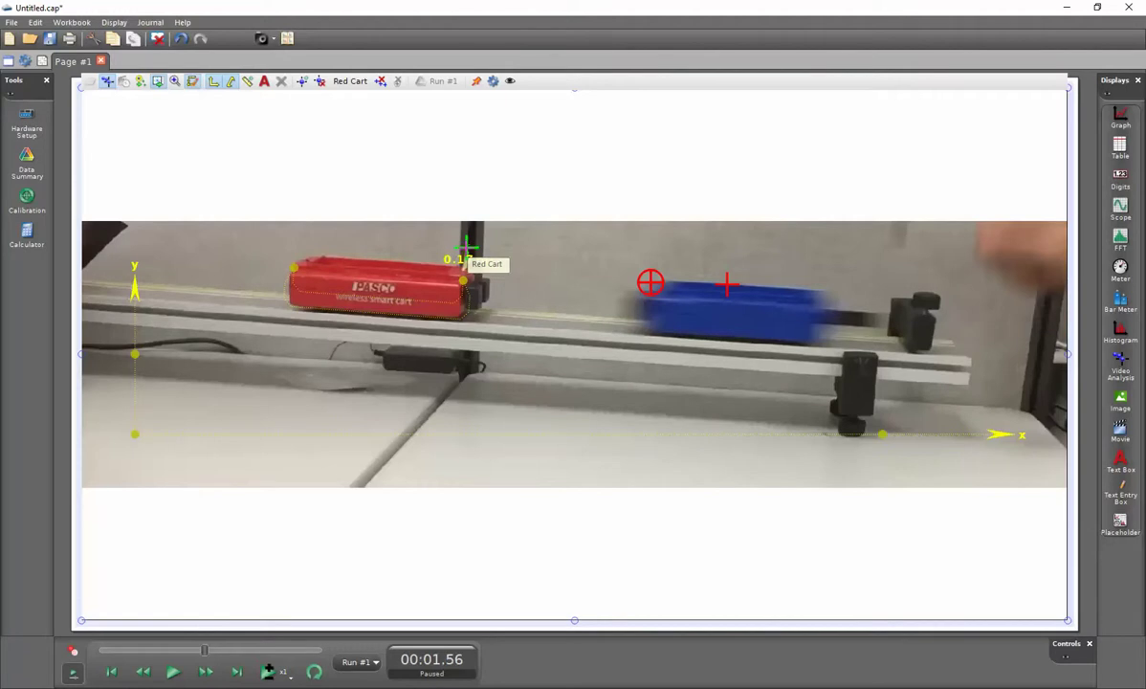
left_click(466, 250)
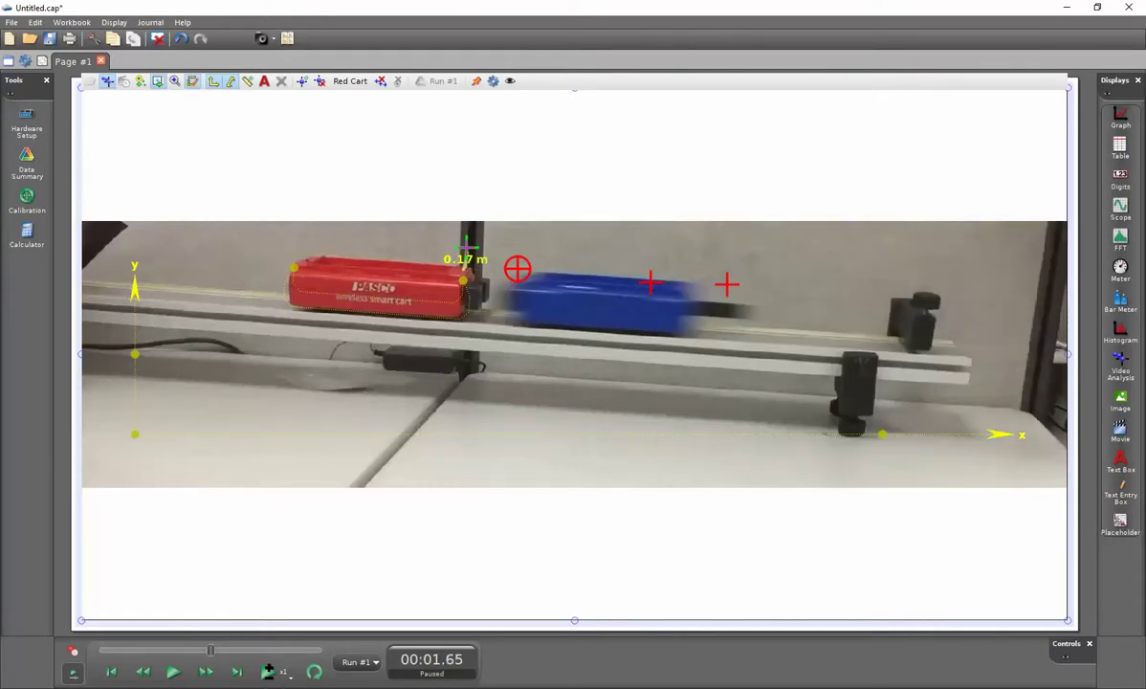
left_click(465, 250)
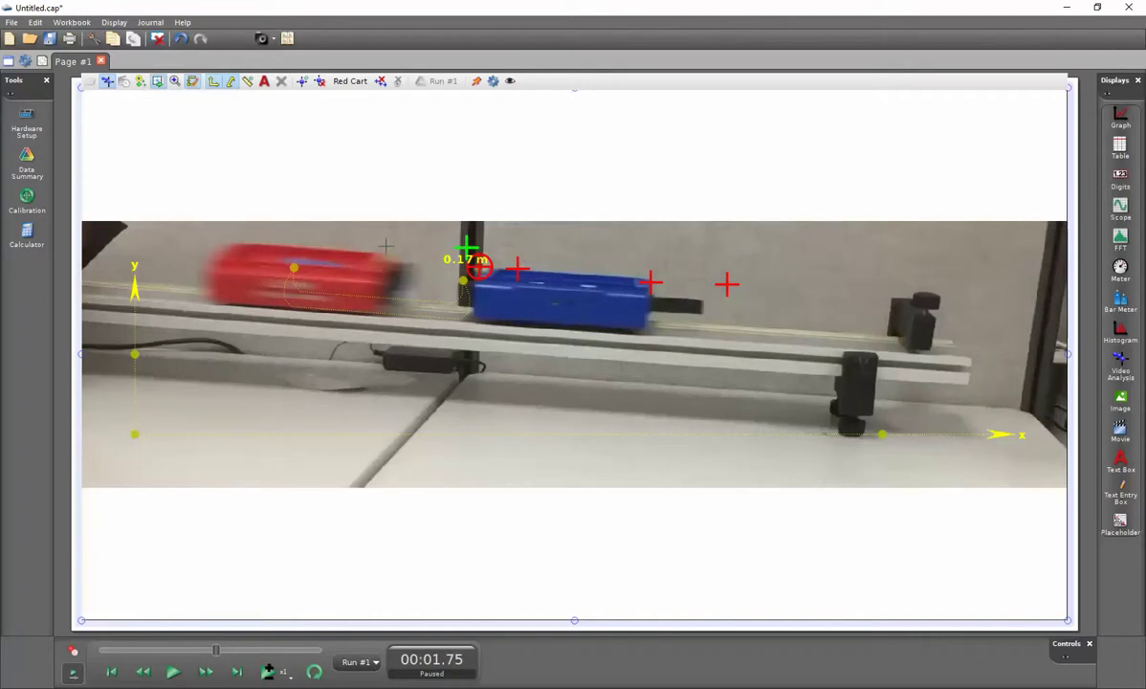
left_click(385, 245)
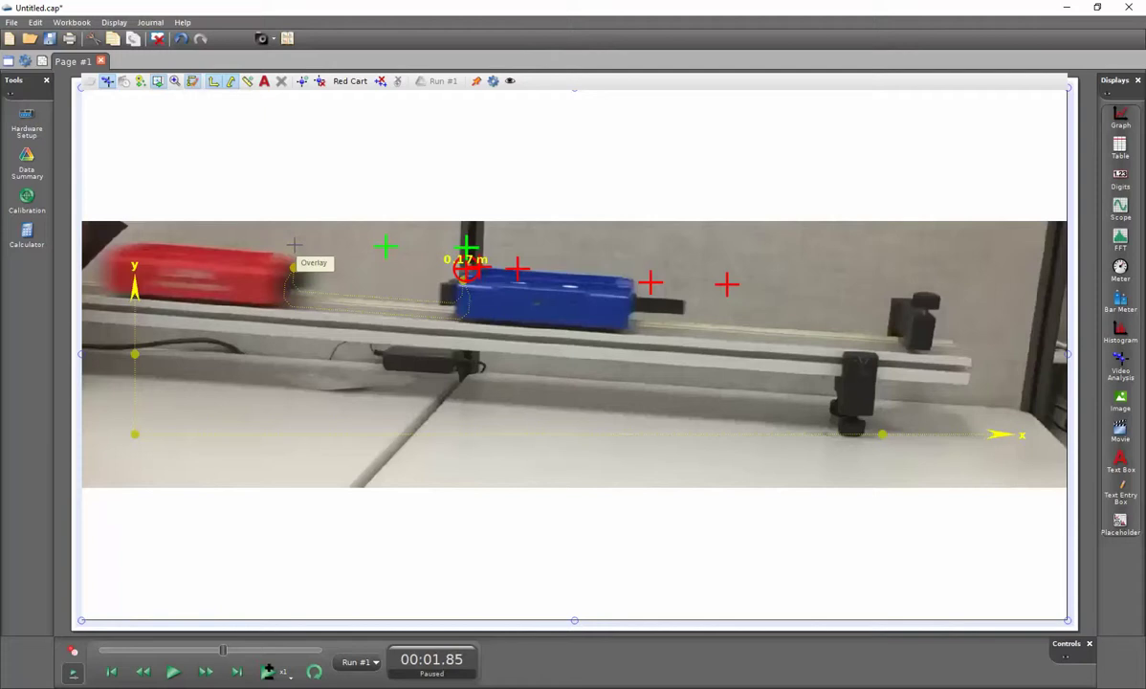
left_click(294, 244)
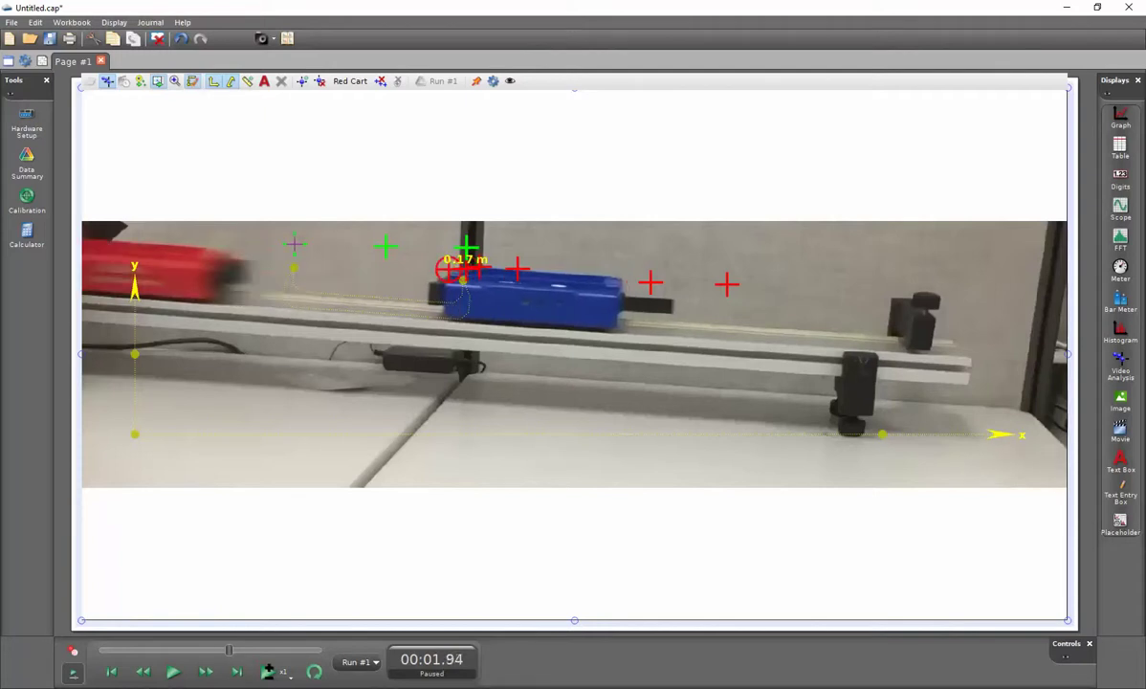
left_click(222, 239)
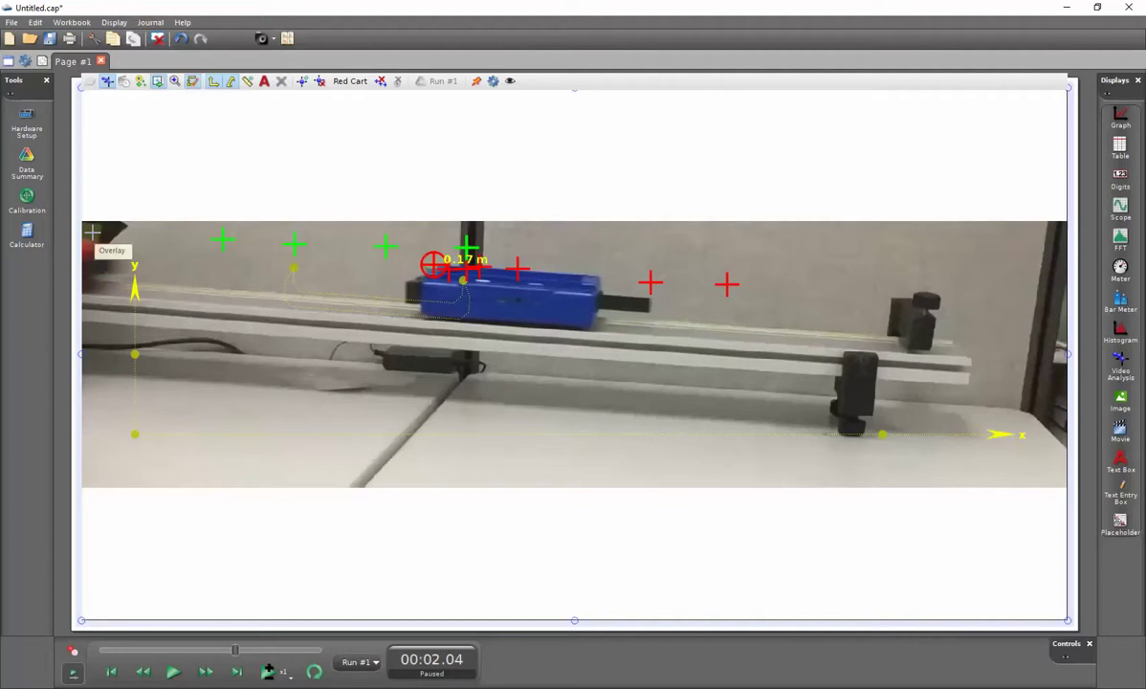
left_click(92, 231)
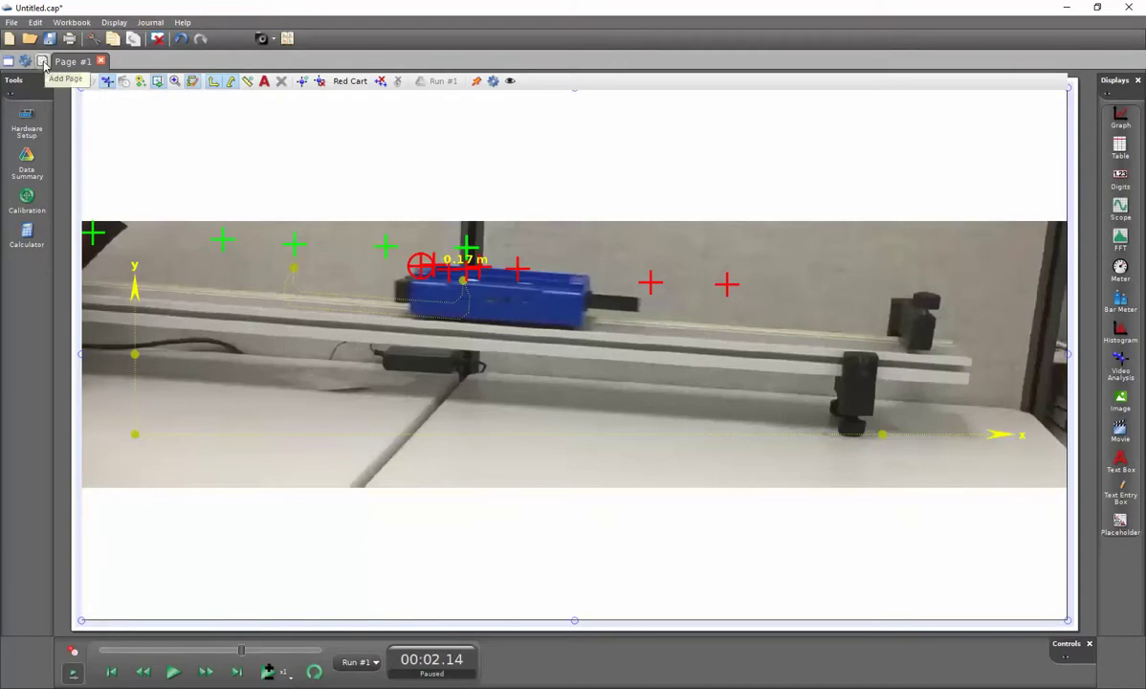
Step: Add Page #2 with a graph plotting Blue cart's x-position (m) against time
left_click(42, 63)
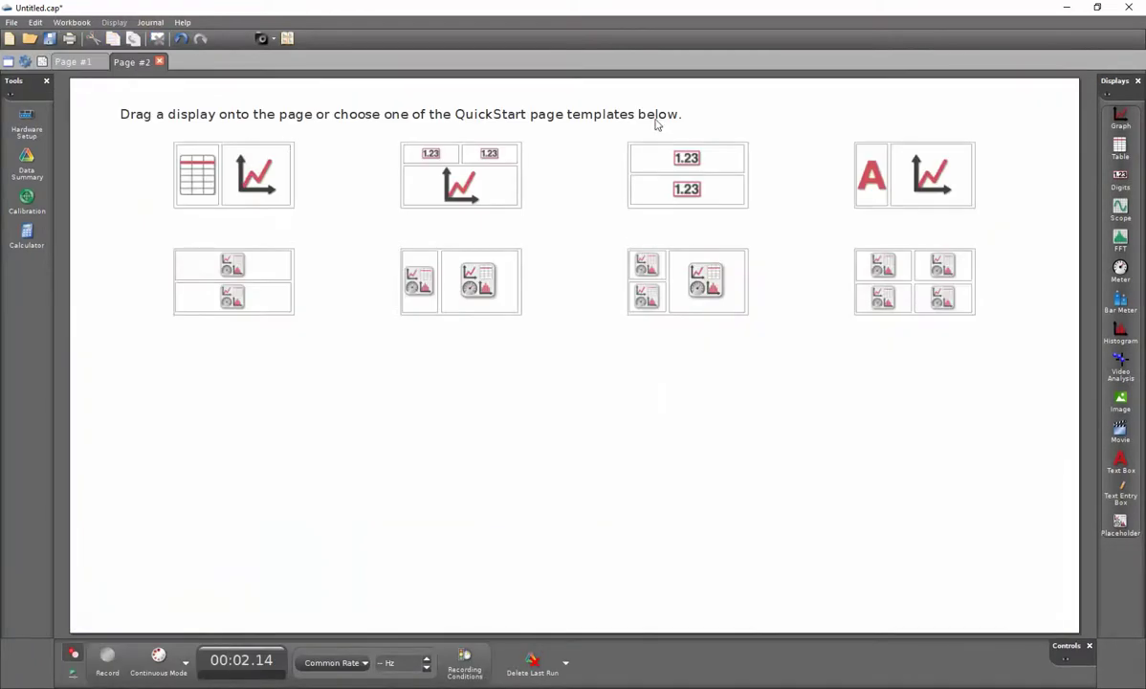
left_click_drag(1124, 116, 715, 228)
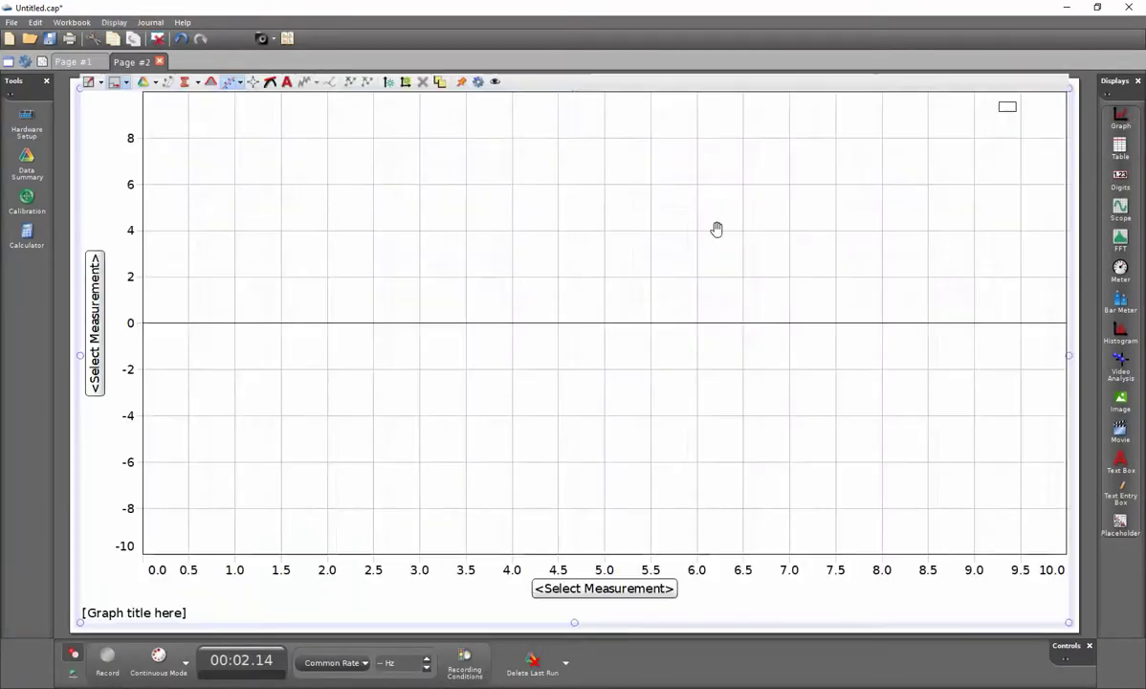
left_click(100, 329)
mouse_move(121, 448)
left_click(270, 447)
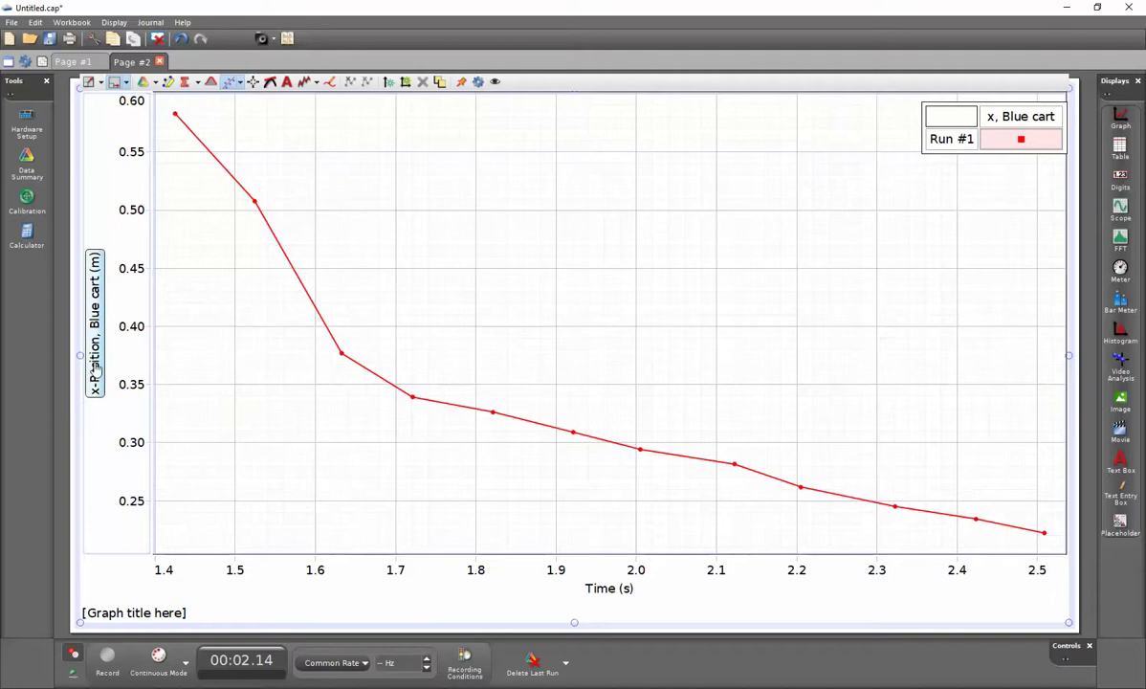
left_click(96, 368)
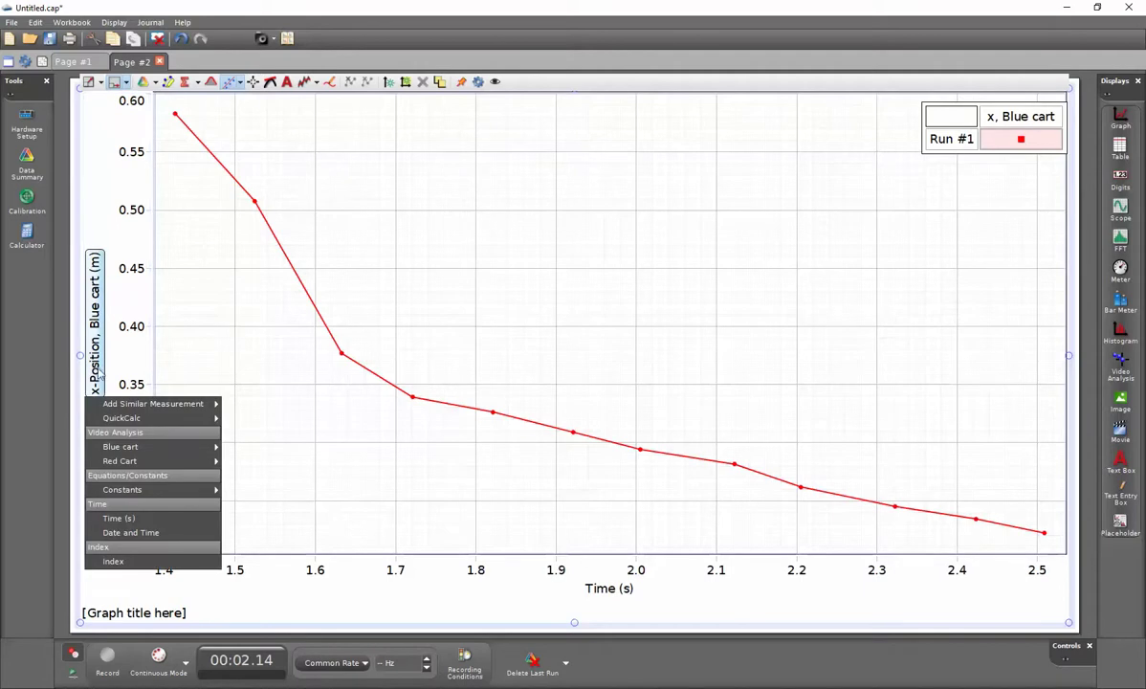
mouse_move(112, 405)
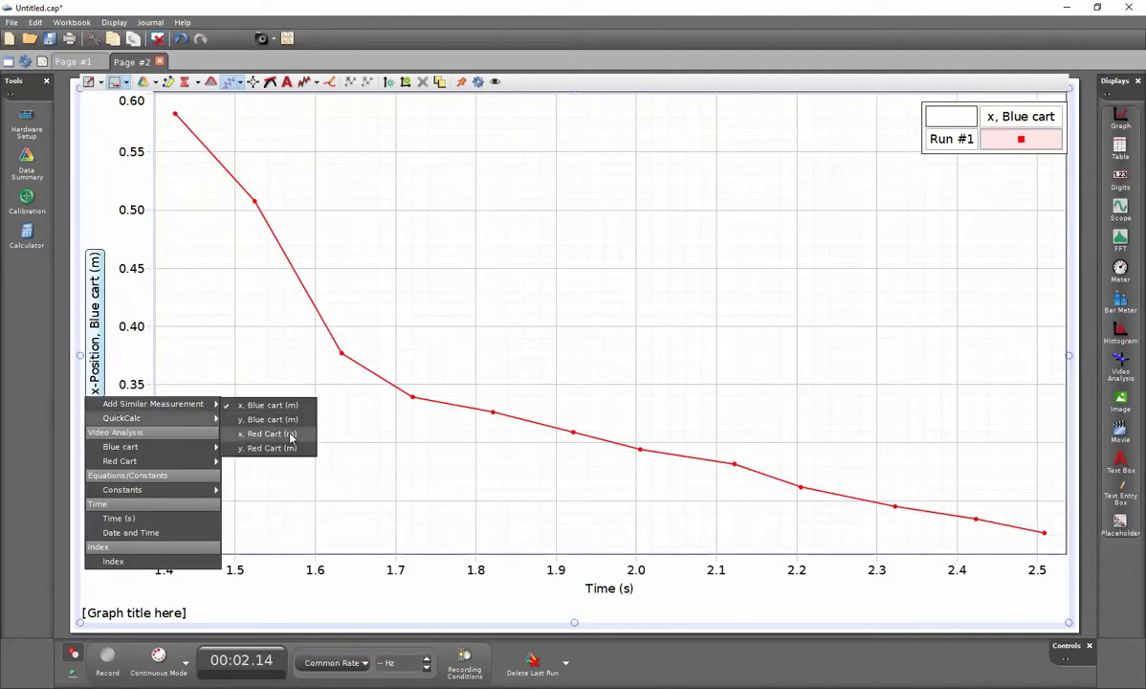